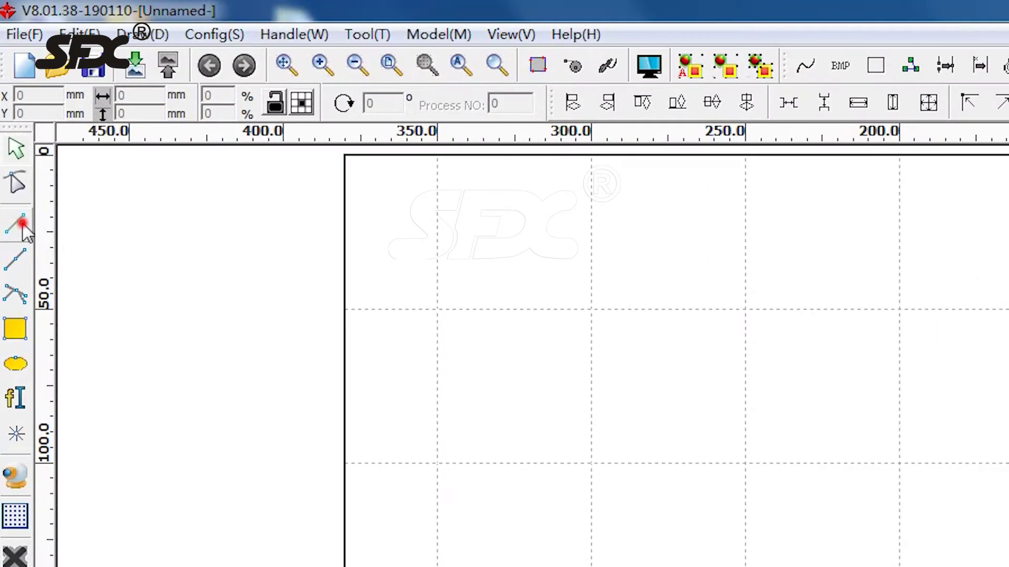
# Draw a vertical line with the Line tool and set its height to exactly 10 mm.
pyautogui.click(20, 225)
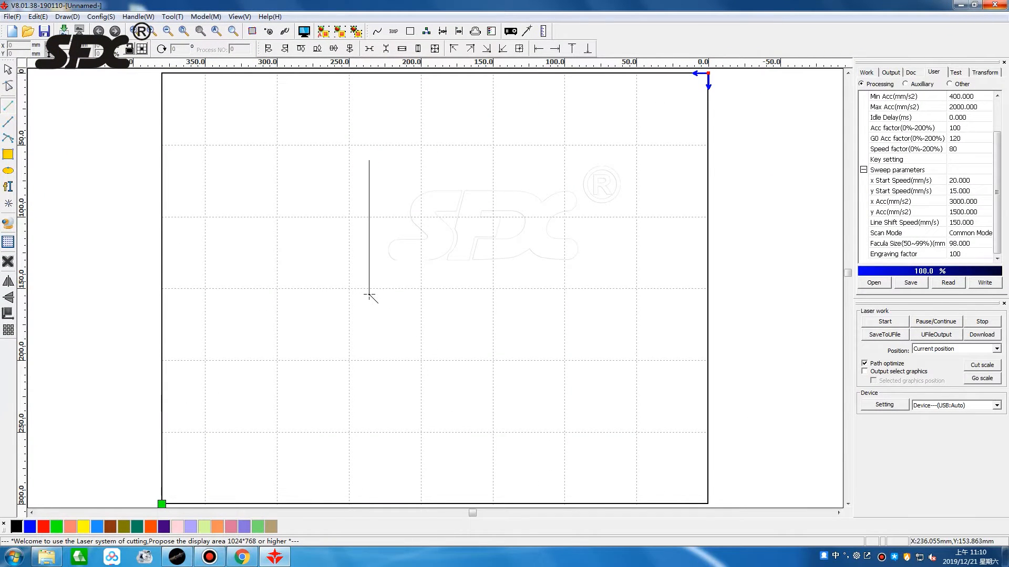
pyautogui.rightClick(349, 151)
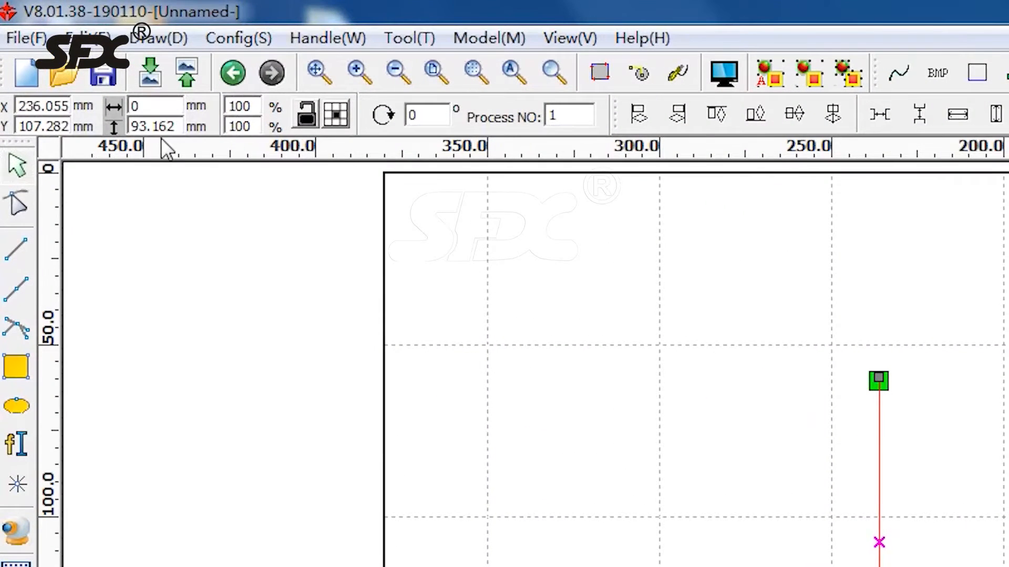
pyautogui.doubleClick(162, 126)
pyautogui.write('10')
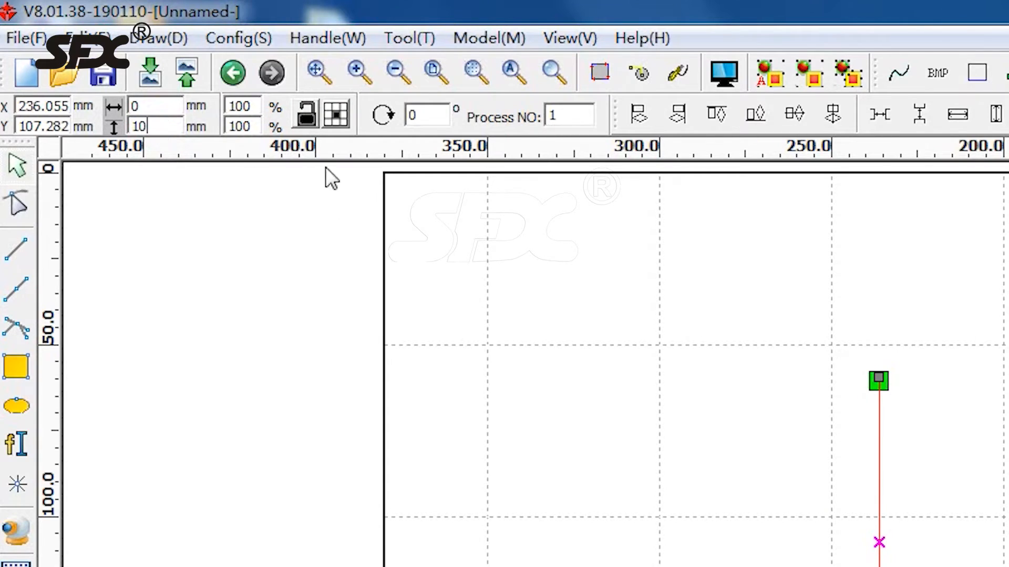
pyautogui.press('Return')
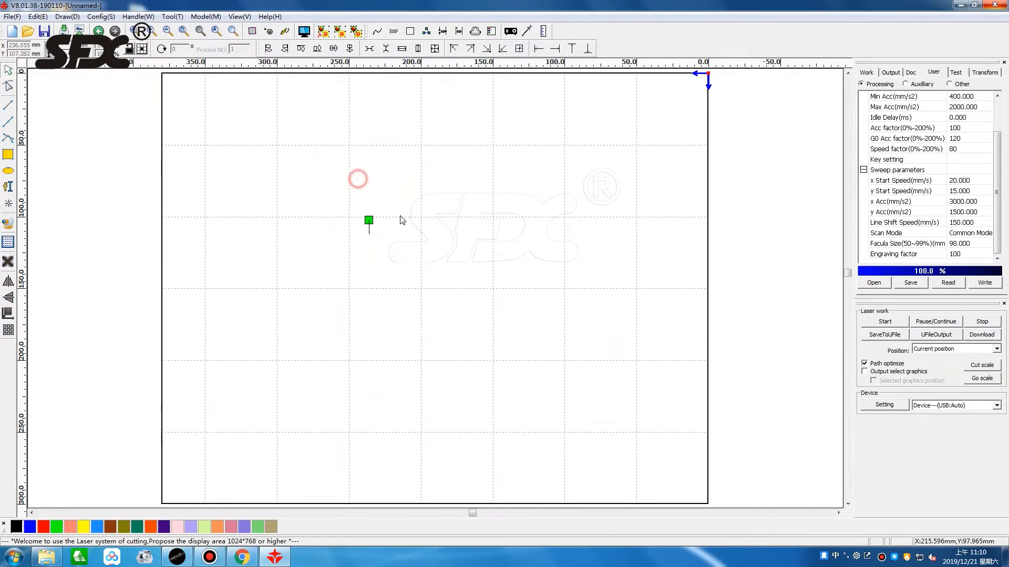
pyautogui.moveTo(355, 168); pyautogui.dragTo(425, 254)
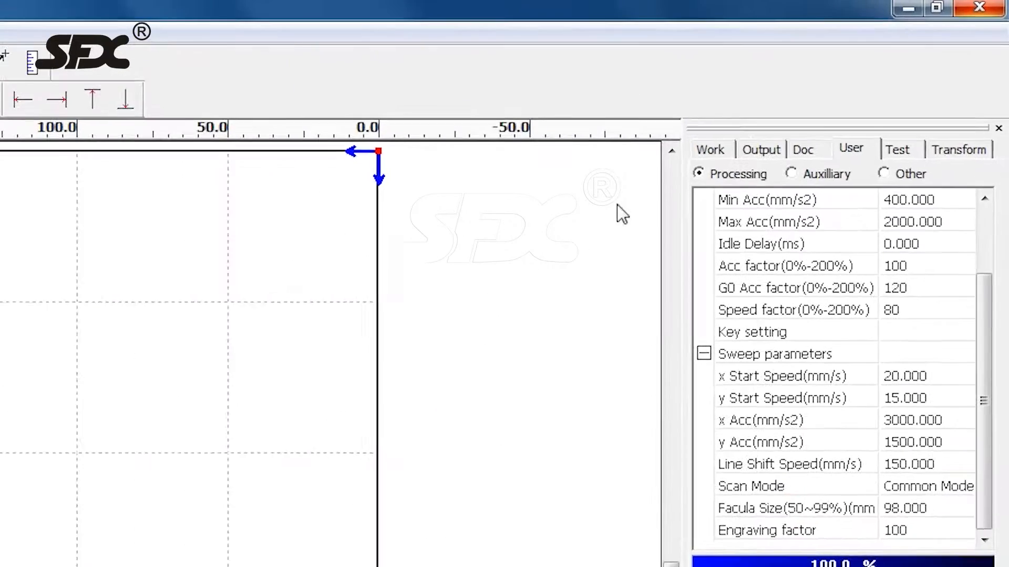
# Set the Cut layer to 100 mm/s, laser 1 only at 20% min/max power, laser through mode off.
pyautogui.click(814, 97)
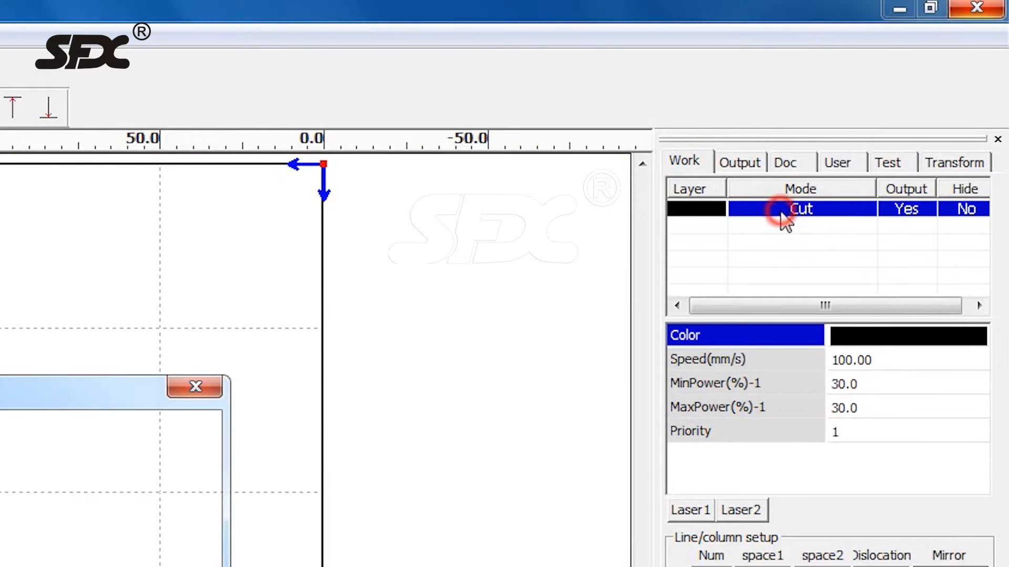
pyautogui.doubleClick(786, 213)
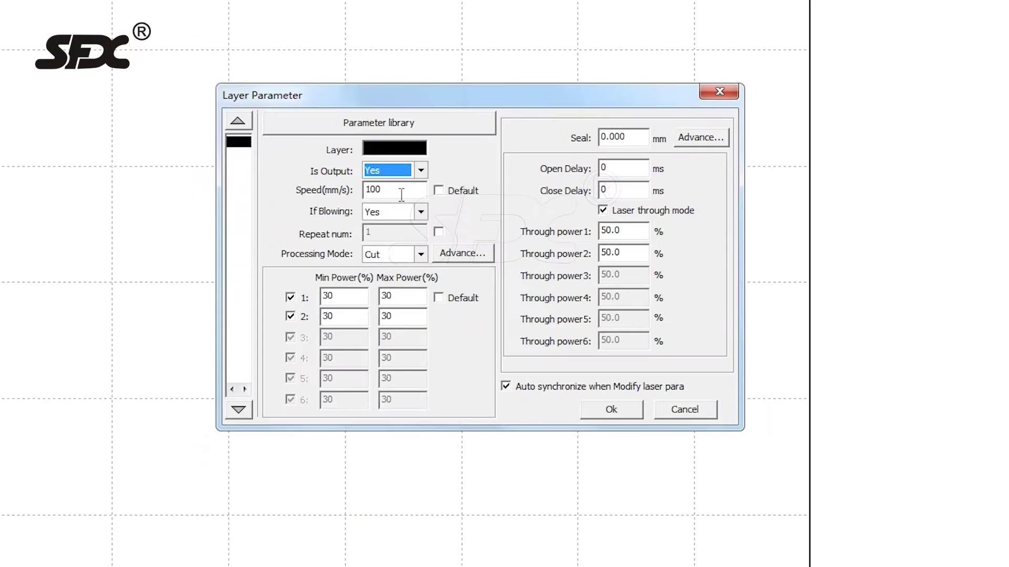
pyautogui.click(401, 191)
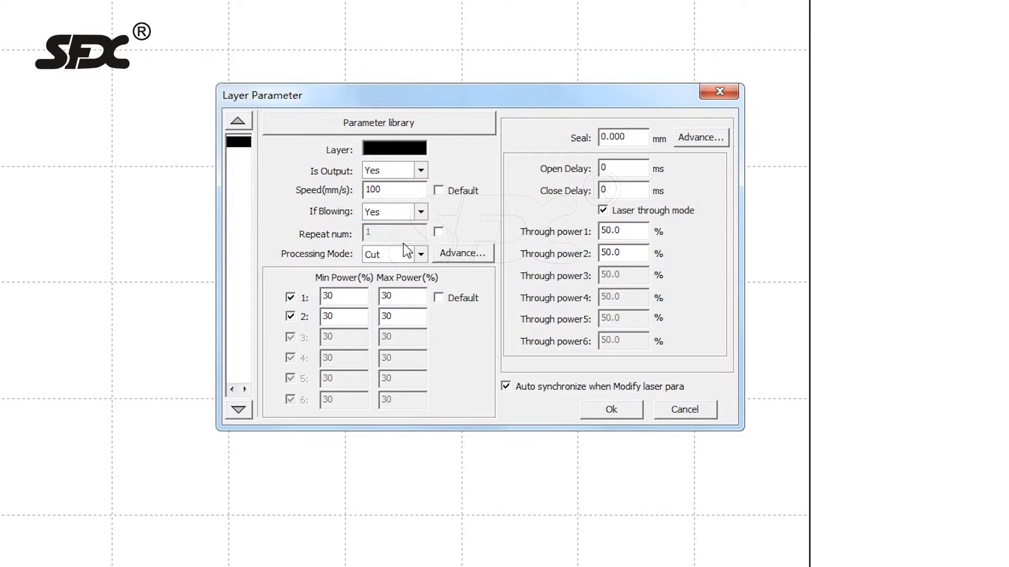
pyautogui.click(290, 317)
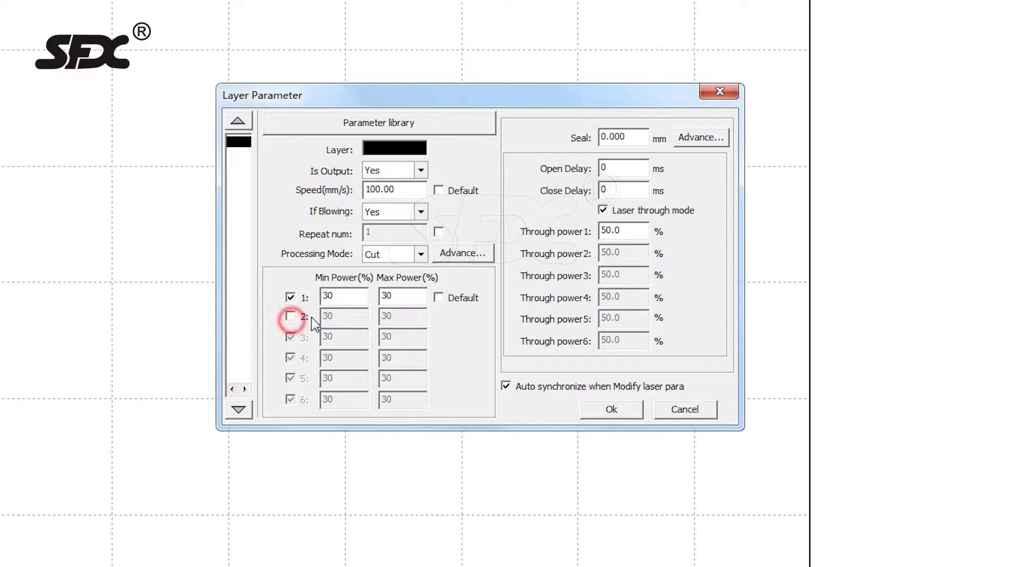
pyautogui.doubleClick(365, 297)
pyautogui.write('20')
pyautogui.doubleClick(387, 296)
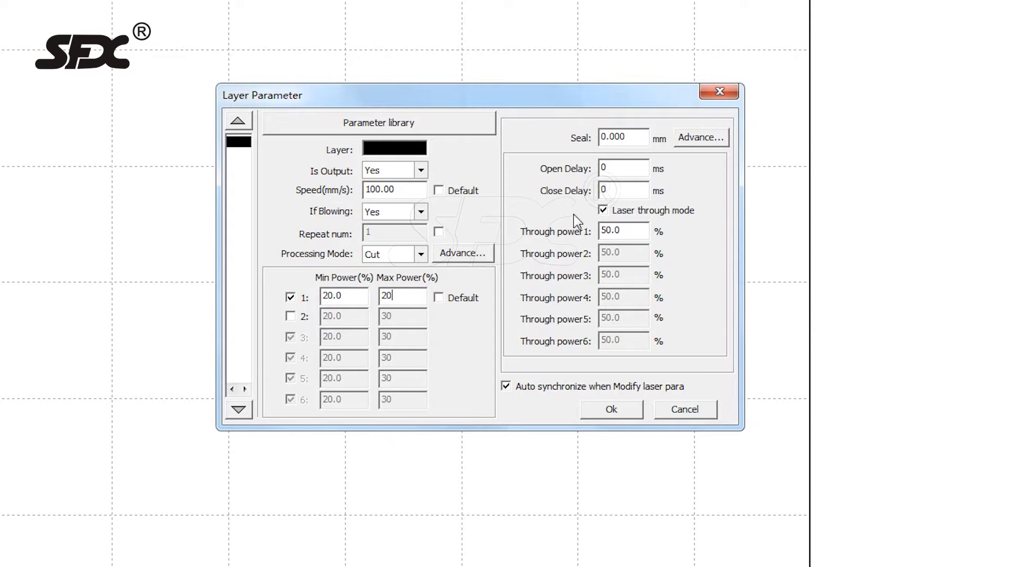
pyautogui.click(602, 210)
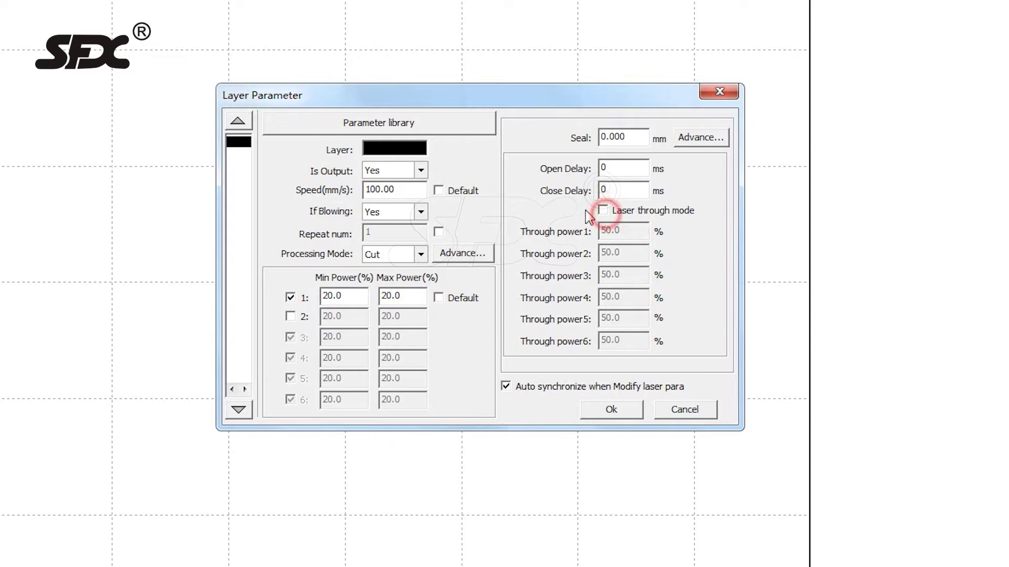
# Confirm the layer settings and download the 10 mm line job under the default document name.
pyautogui.click(618, 410)
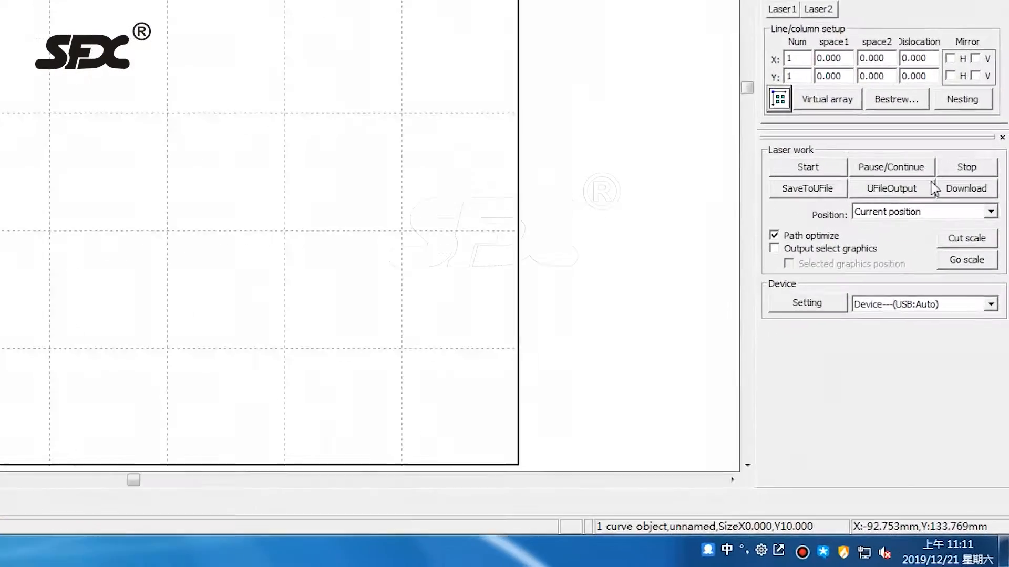
pyautogui.click(955, 82)
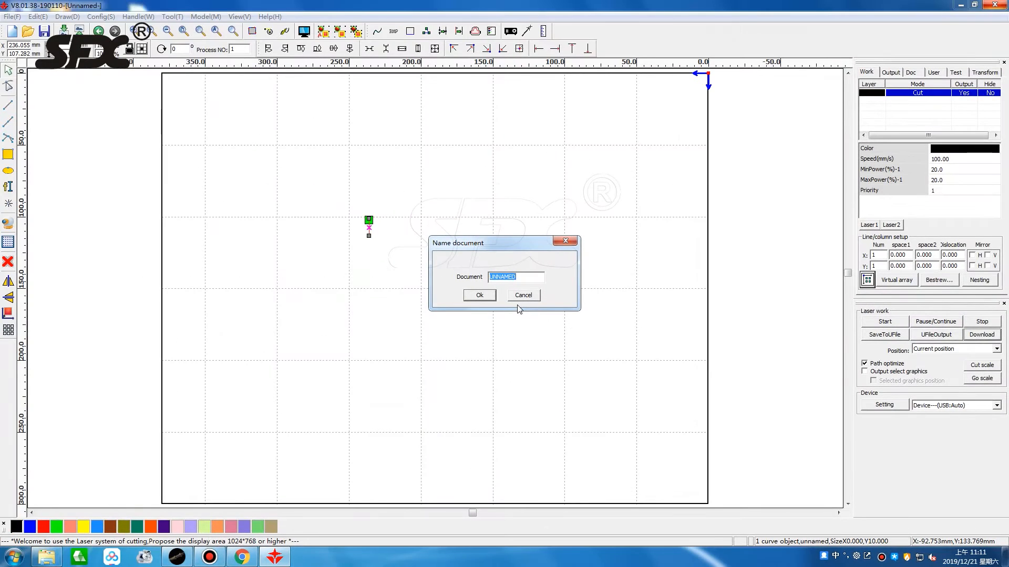
pyautogui.click(479, 295)
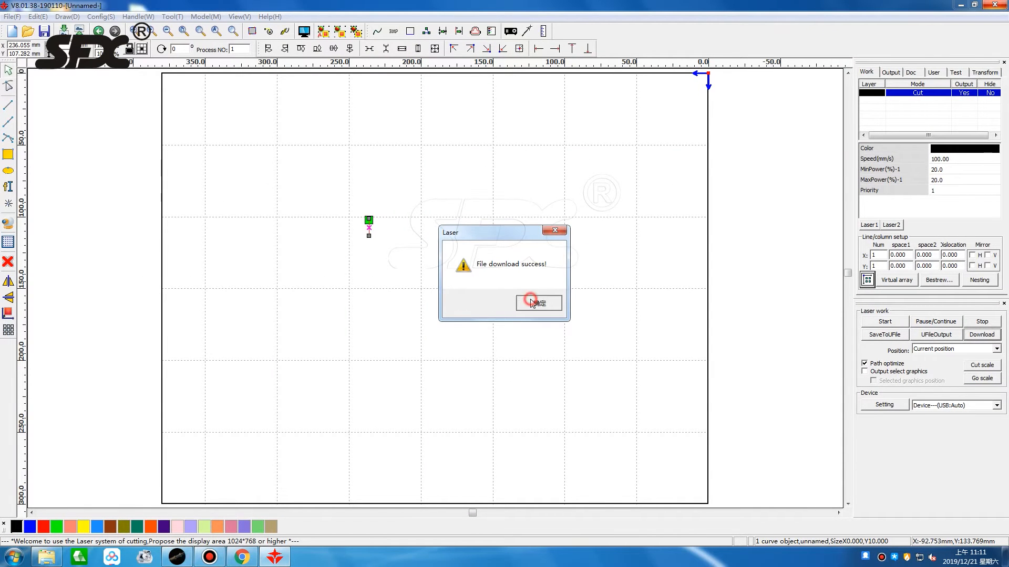
pyautogui.click(530, 303)
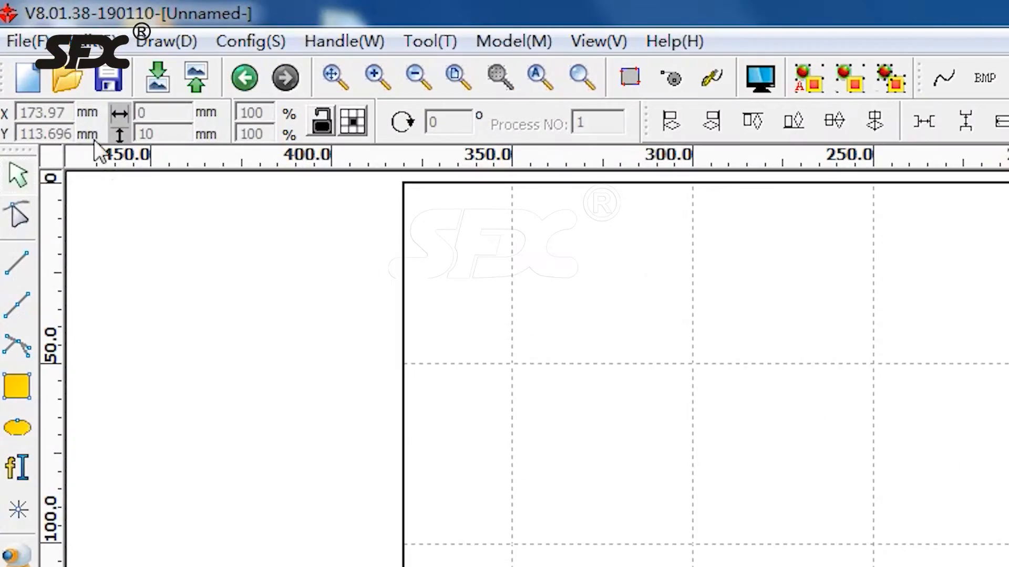
# Read the controller's Y-axis motor parameters in Vendor settings, showing a 7.63510 µm step length.
pyautogui.click(28, 41)
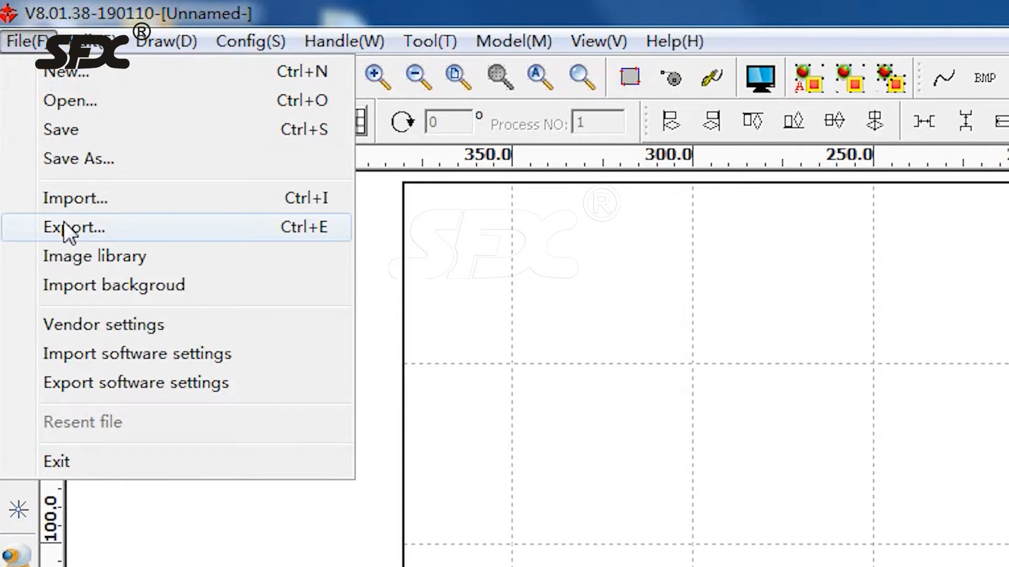
pyautogui.click(78, 325)
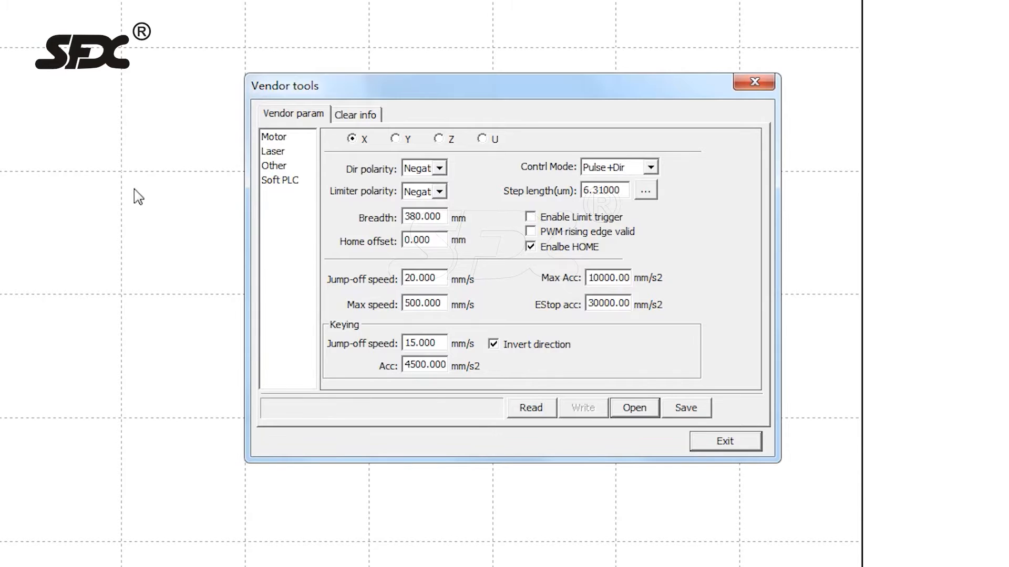
pyautogui.click(394, 139)
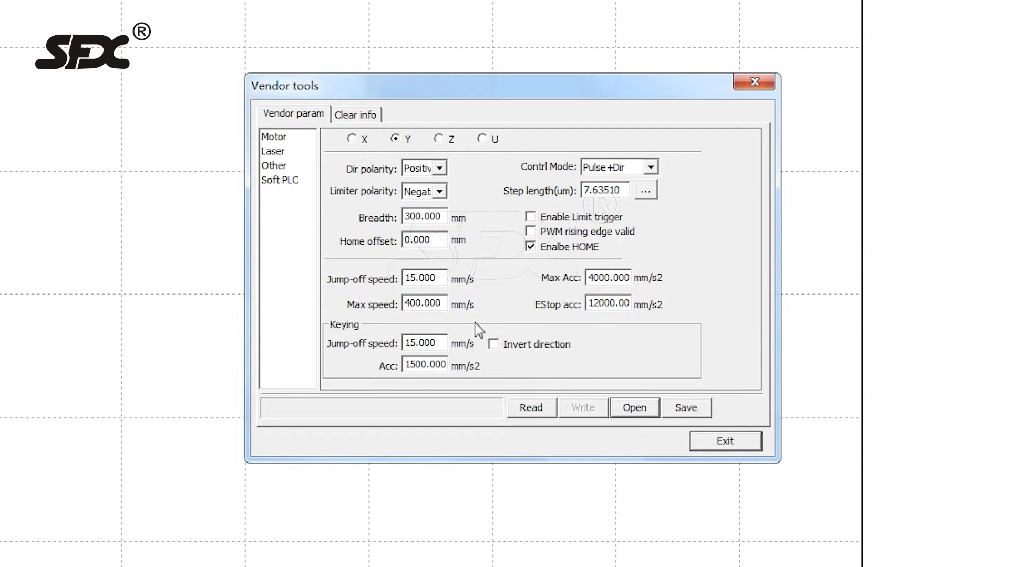
pyautogui.click(529, 410)
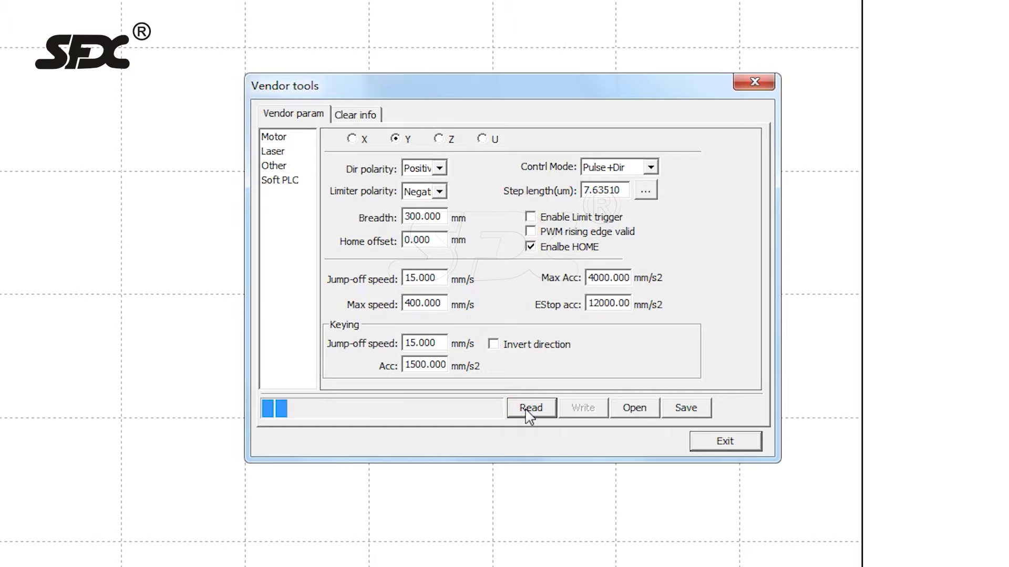
# Save the original vendor parameters to a settings file named CANGJIACANSHU.
pyautogui.click(686, 408)
pyautogui.click(540, 386)
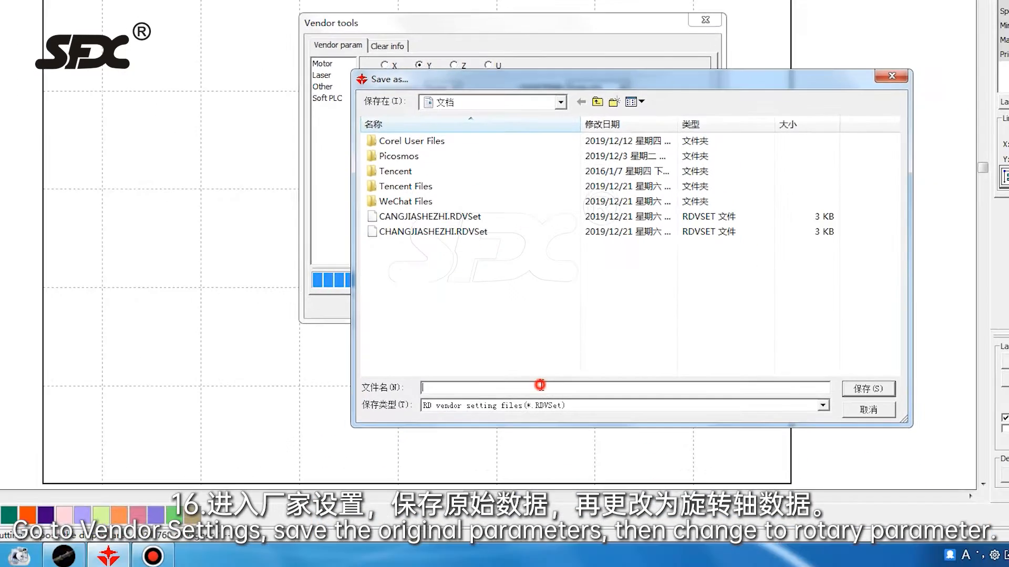
pyautogui.write('C')
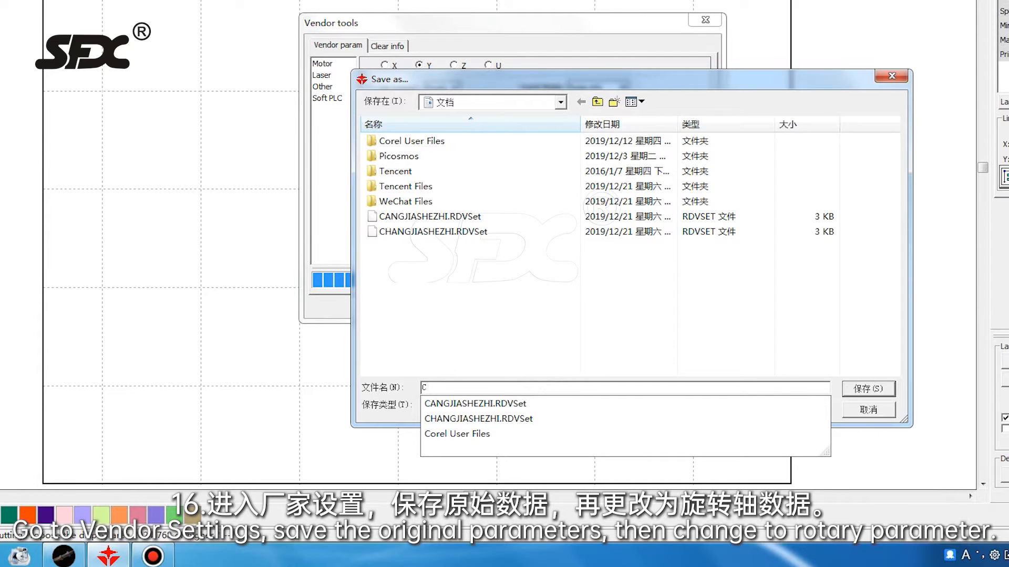
pyautogui.write('ANGJIA')
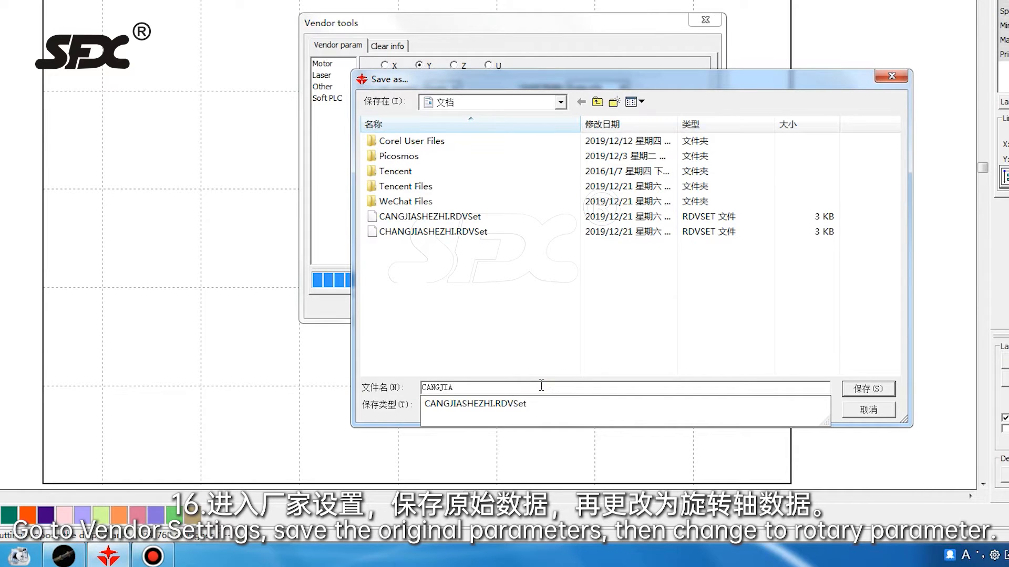
pyautogui.write('CANSHU')
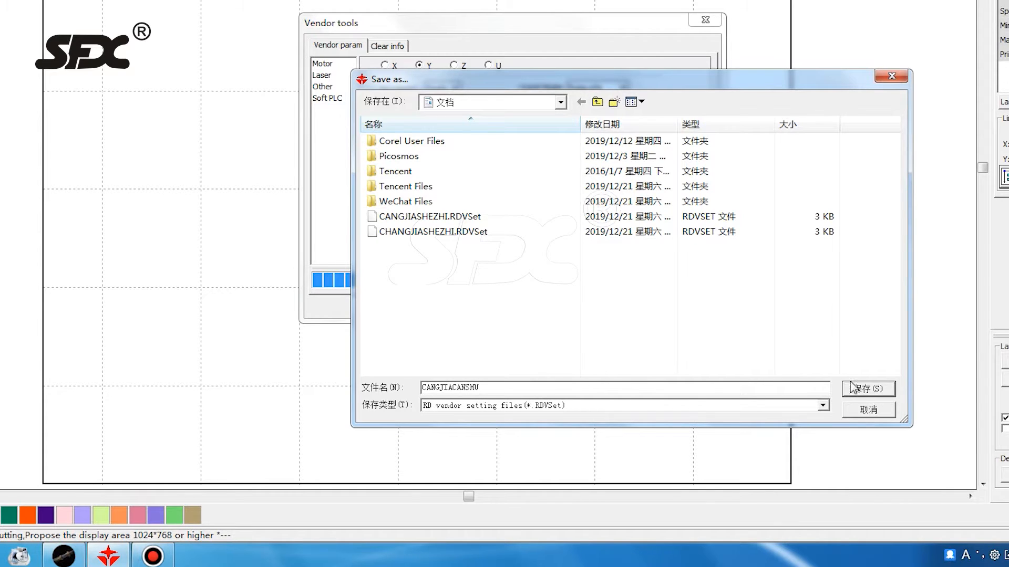
pyautogui.click(866, 388)
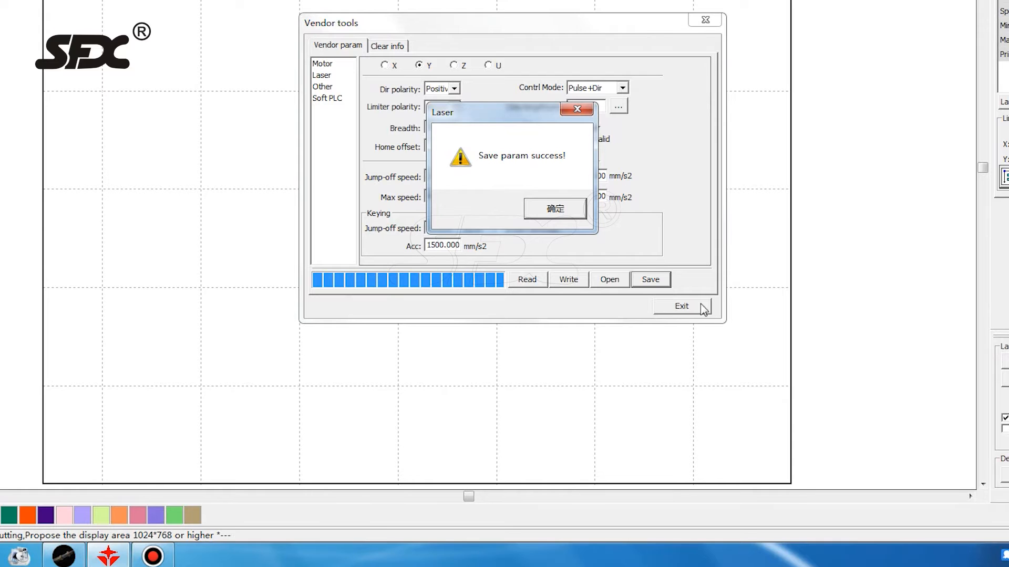
pyautogui.click(555, 209)
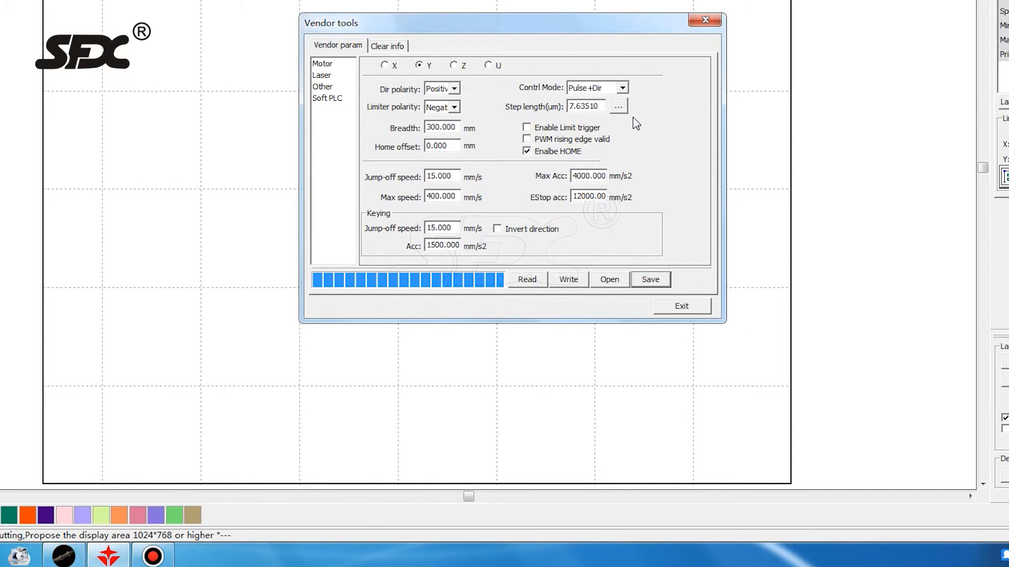
# Calculate the Y step length from 10 mm graph versus 11 mm measured (8.39861) and write it to the controller.
pyautogui.click(620, 107)
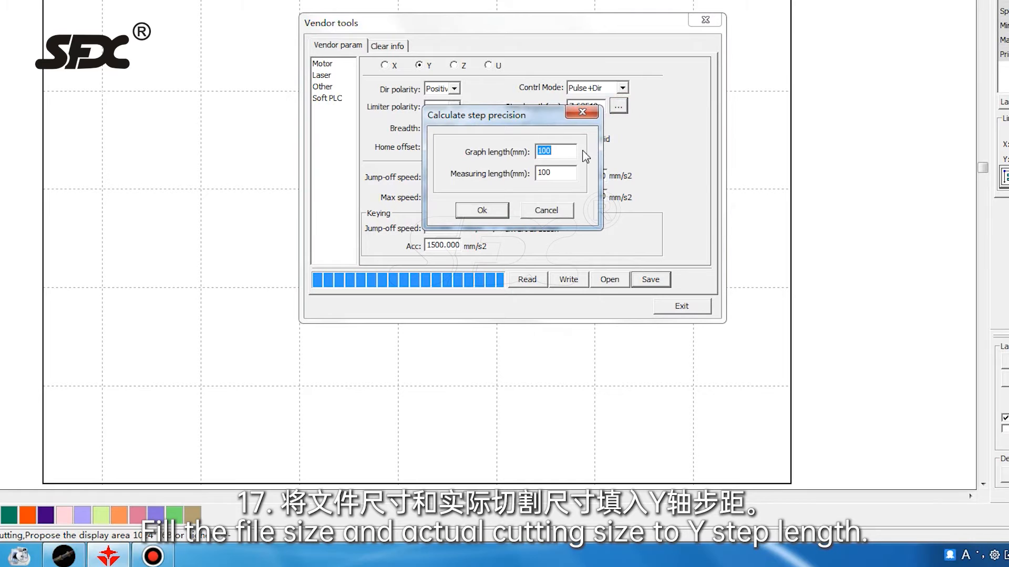
pyautogui.doubleClick(555, 173)
pyautogui.write('11')
pyautogui.click(482, 211)
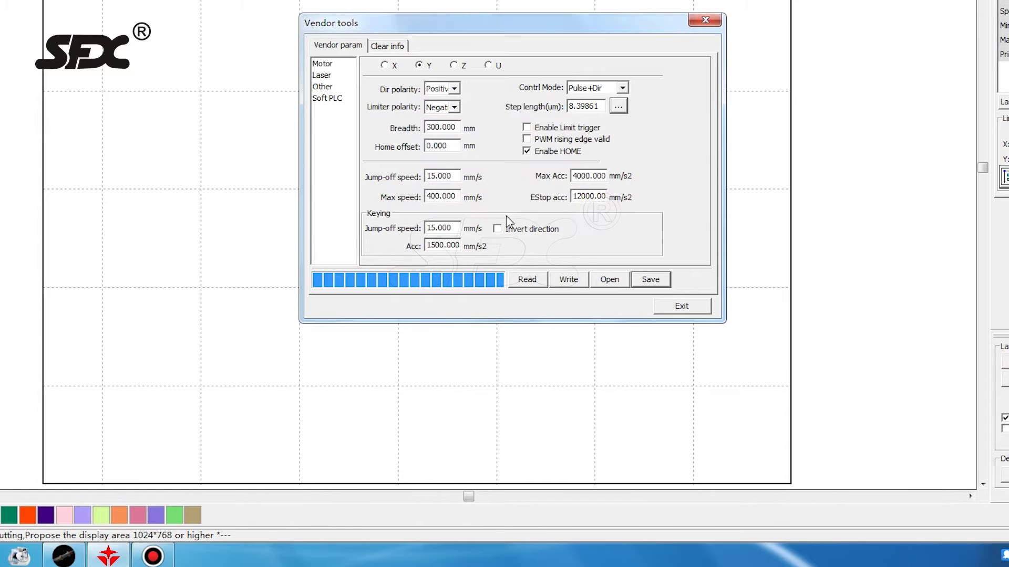
pyautogui.click(569, 279)
# Exit Vendor tools and download the 10 mm test line again, overwriting the controller's old file.
pyautogui.click(681, 306)
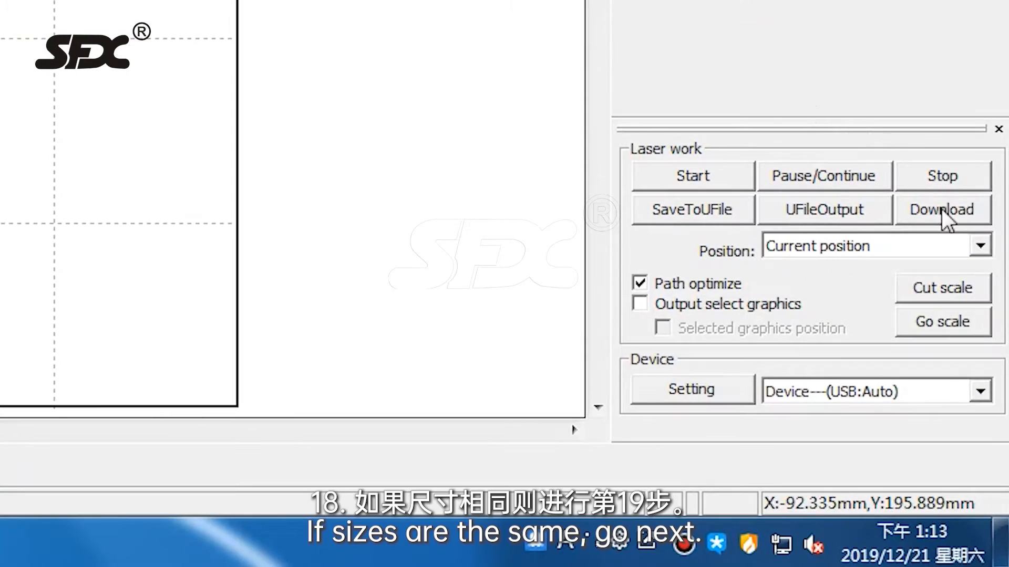
pyautogui.click(951, 262)
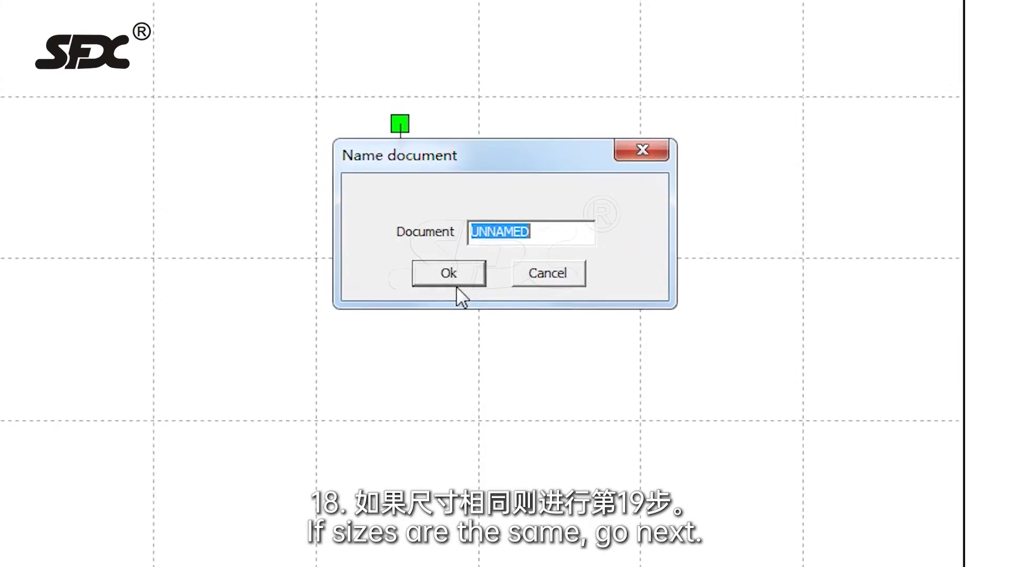
pyautogui.click(479, 295)
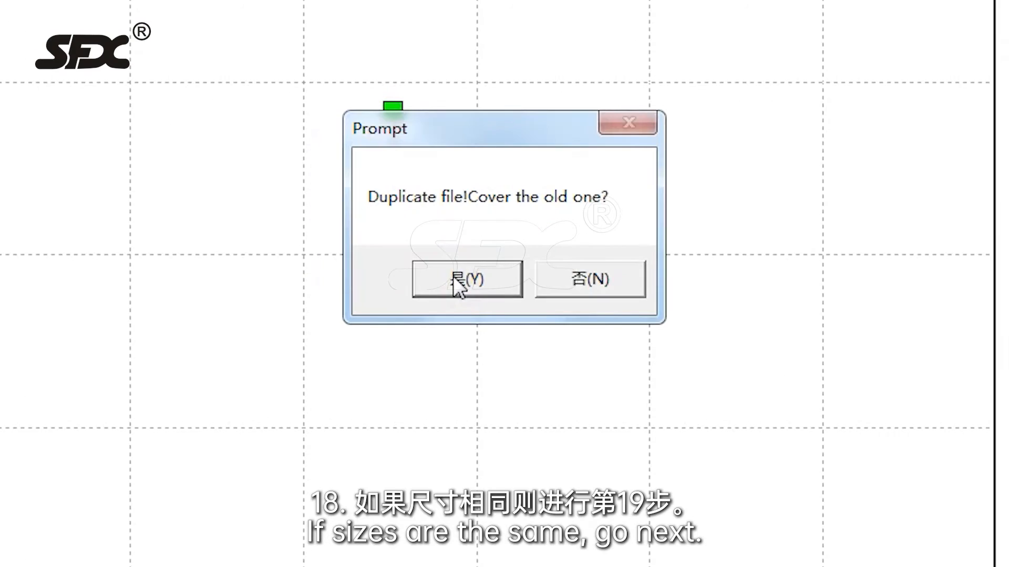
pyautogui.click(454, 276)
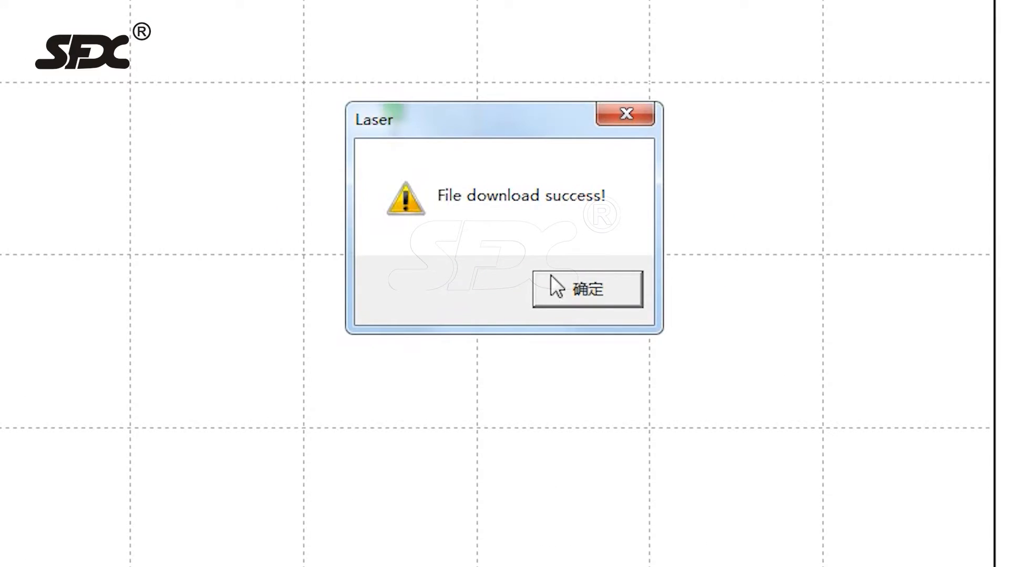
pyautogui.click(587, 289)
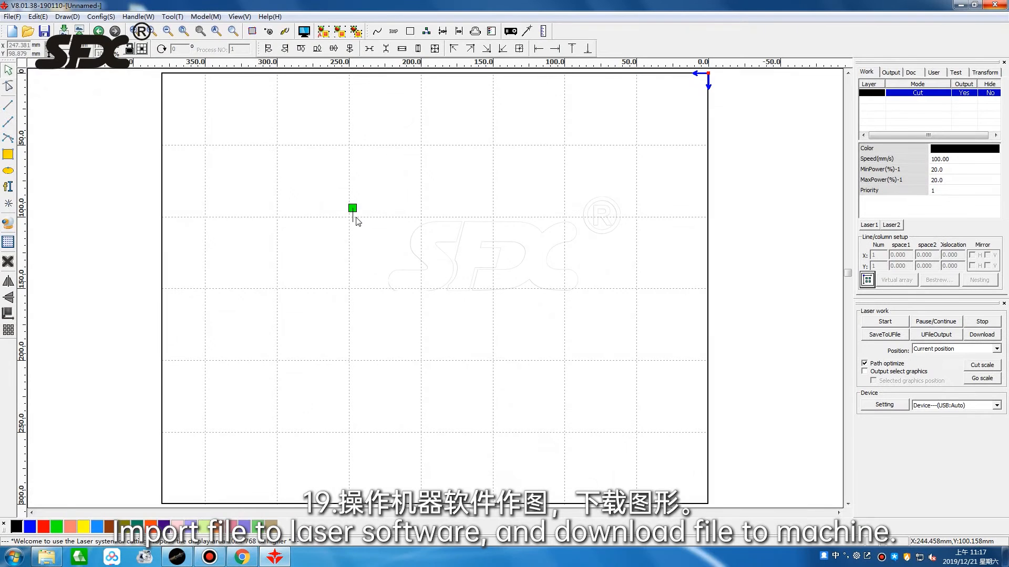
# Delete the old line and place a text object reading 'A' on the canvas.
pyautogui.click(352, 210)
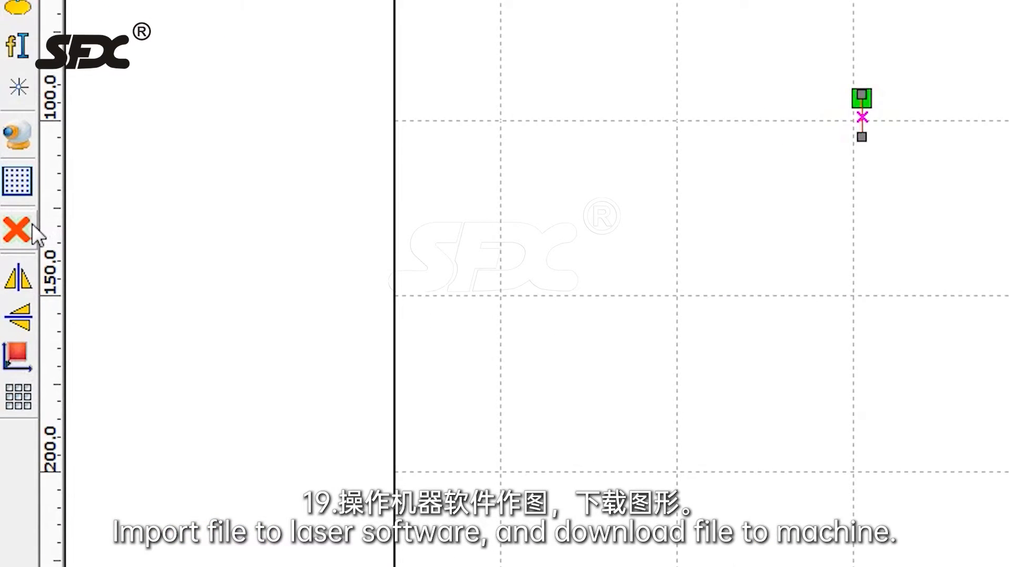
pyautogui.click(11, 251)
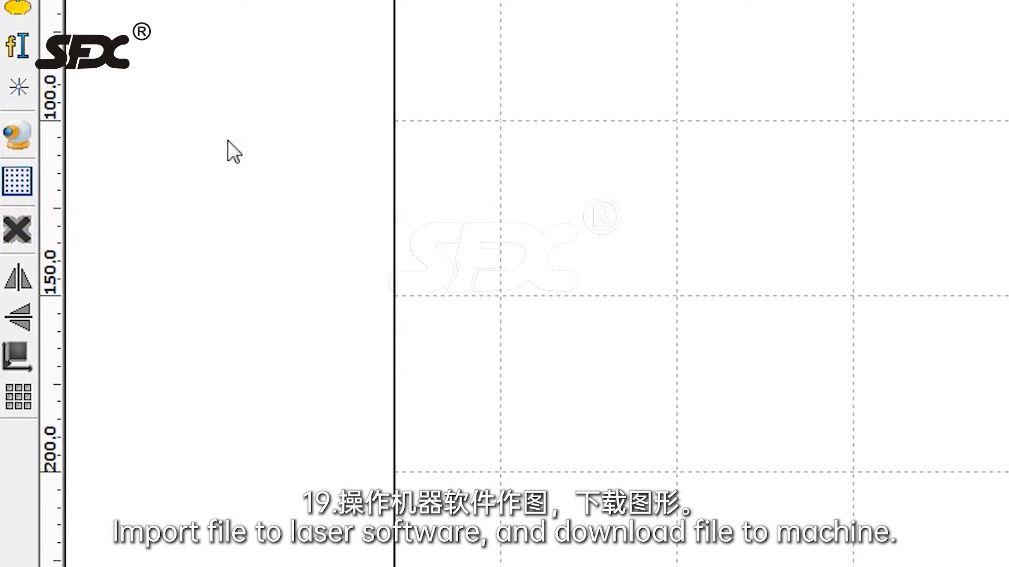
pyautogui.click(19, 45)
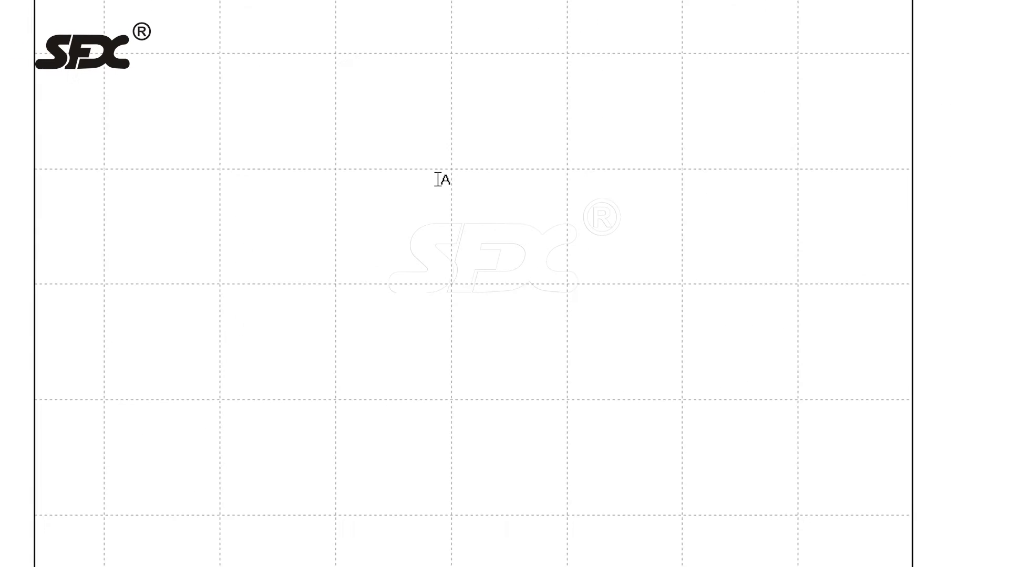
pyautogui.click(378, 191)
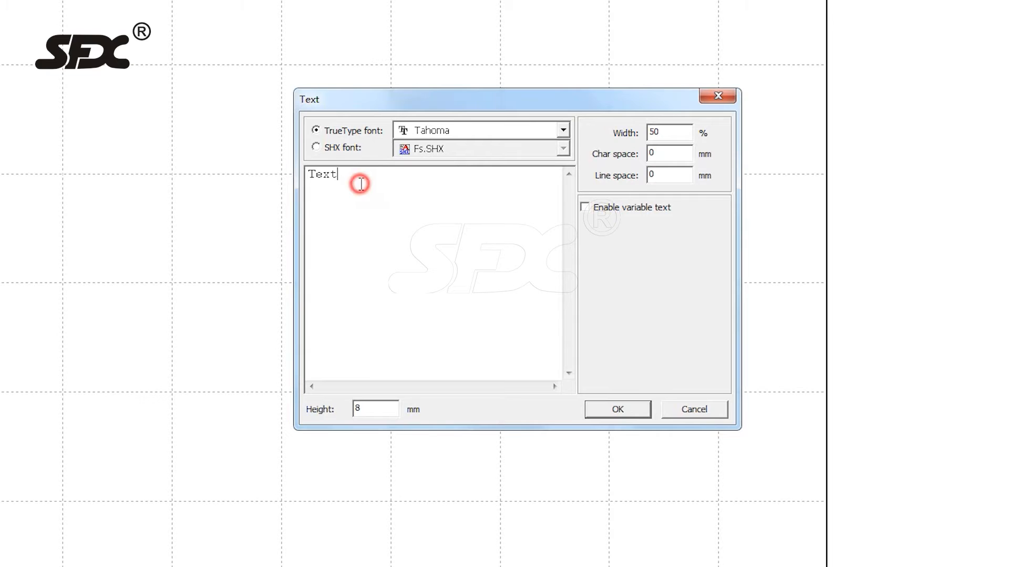
pyautogui.moveTo(361, 180); pyautogui.dragTo(309, 187)
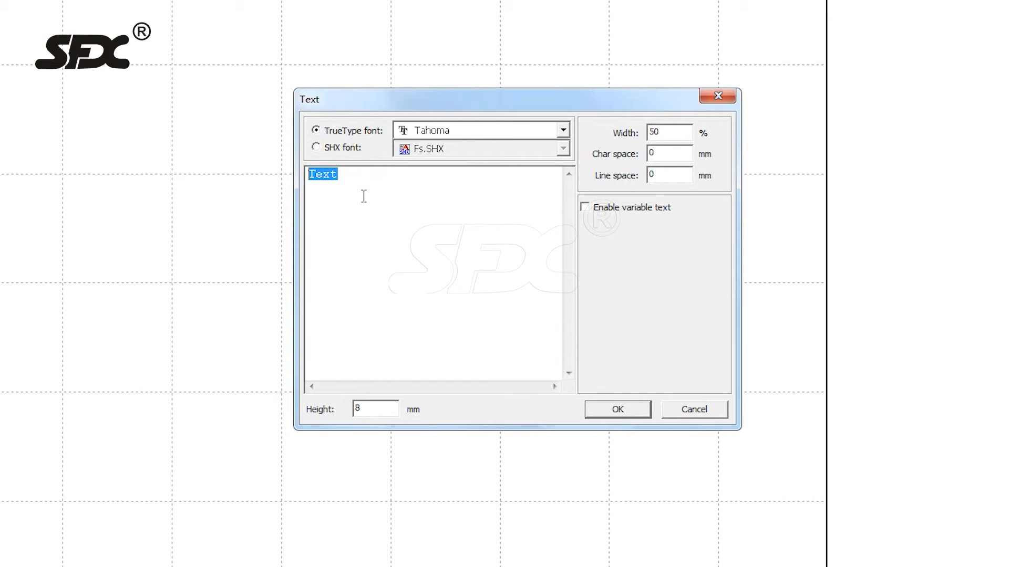
pyautogui.write('A')
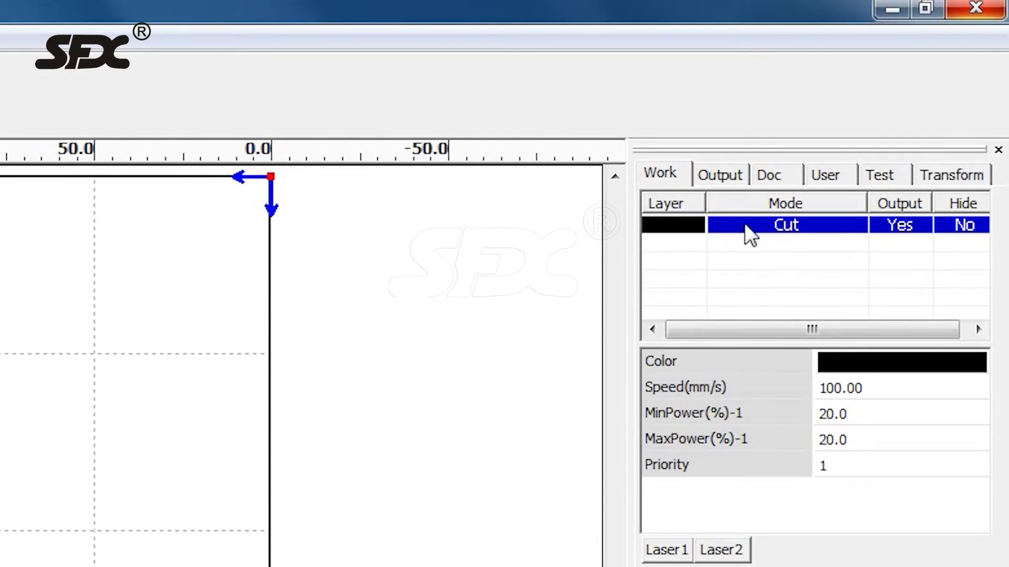
# Set the A layer to Scan mode at 500 mm/s with a 0.06 mm interval.
pyautogui.doubleClick(749, 235)
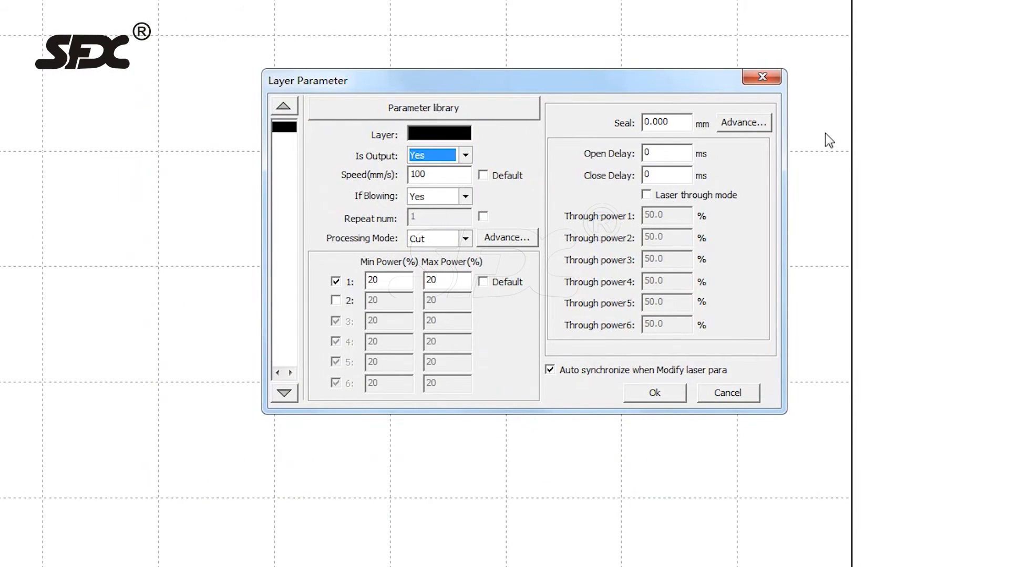
pyautogui.click(445, 175)
pyautogui.doubleClick(433, 175)
pyautogui.write('5')
pyautogui.click(464, 238)
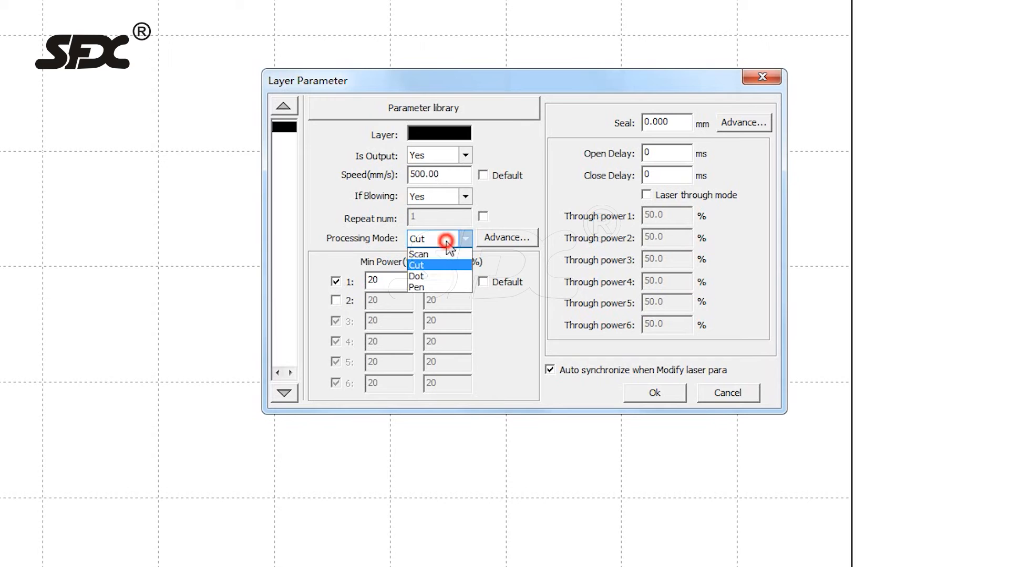
pyautogui.click(450, 253)
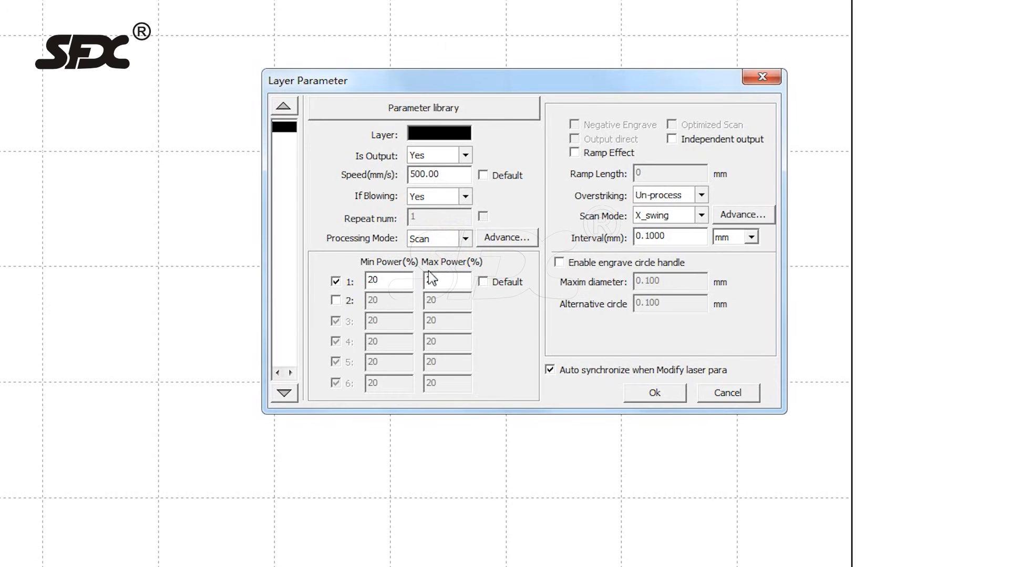
pyautogui.doubleClick(674, 236)
pyautogui.write('0')
# Confirm the layer settings and download the letter A Scan job, overwriting the previous file.
pyautogui.click(655, 393)
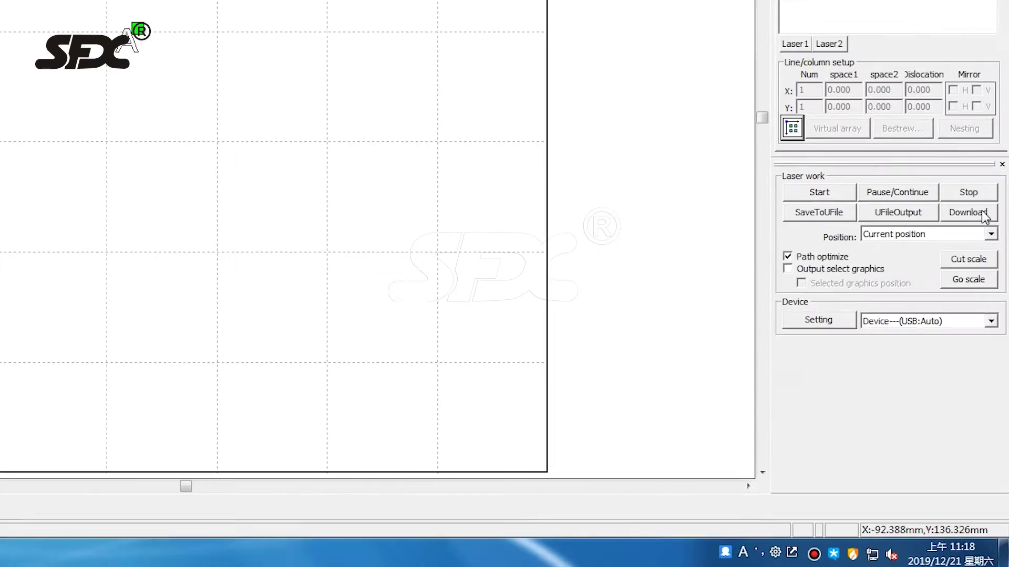
pyautogui.click(981, 334)
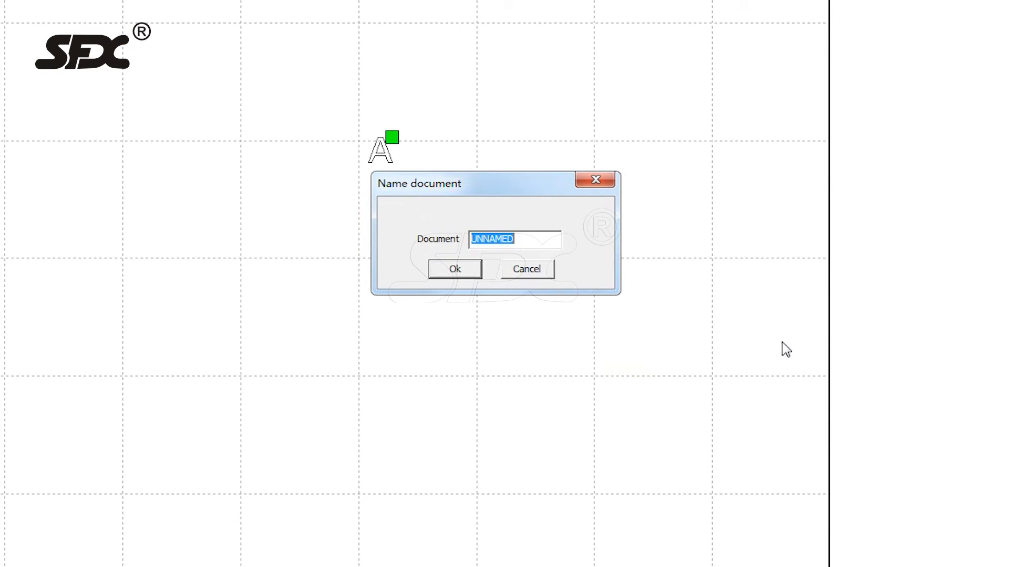
pyautogui.click(455, 268)
pyautogui.click(461, 275)
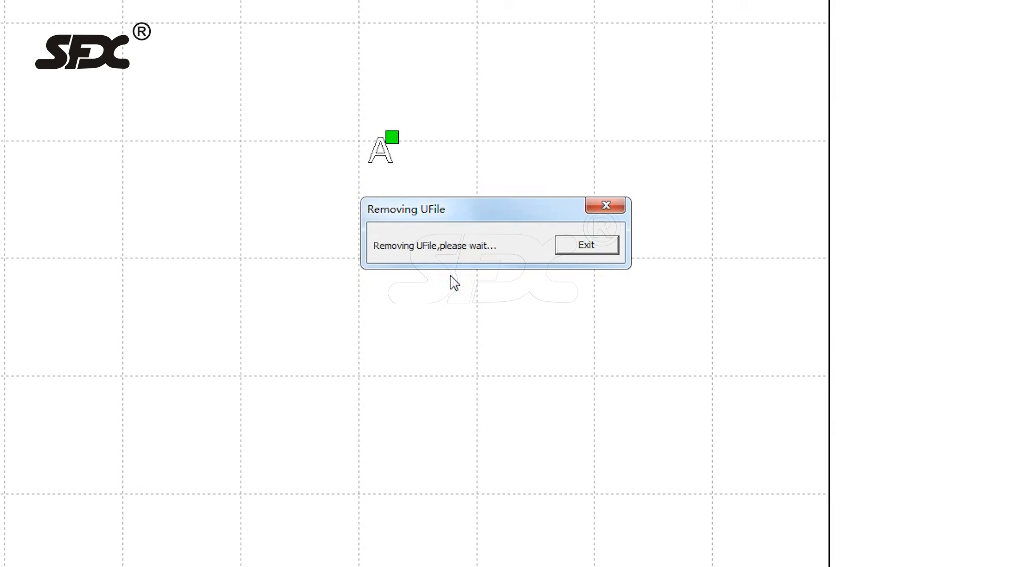
pyautogui.click(526, 287)
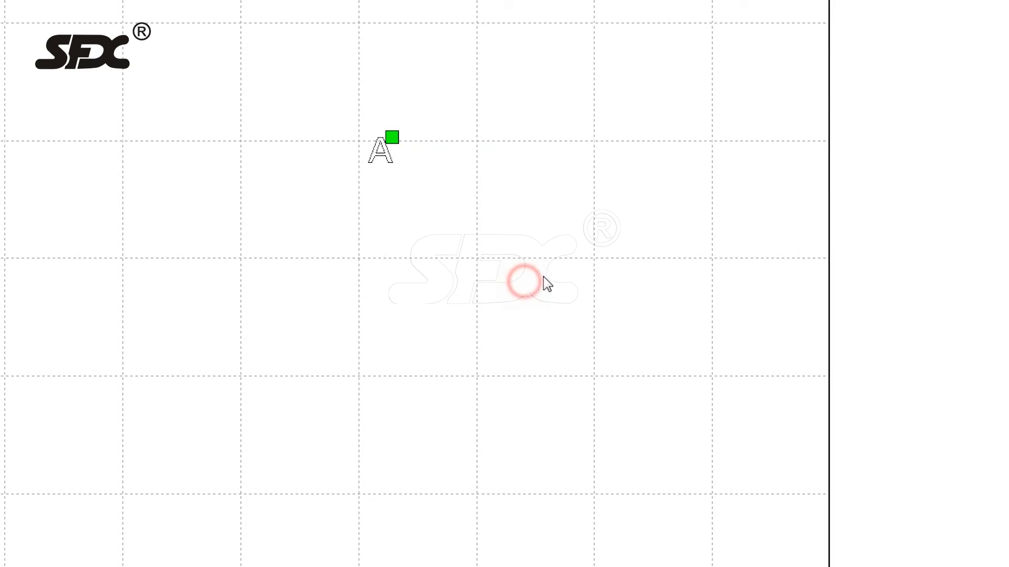